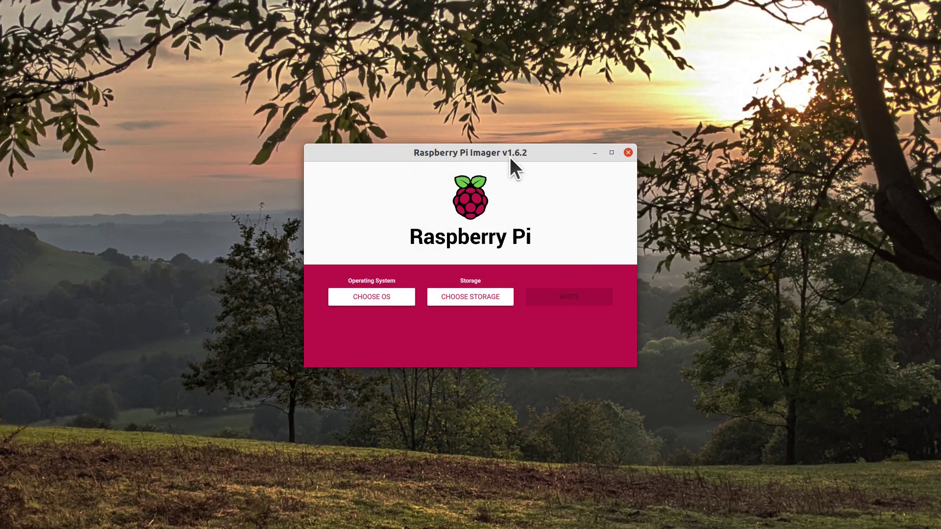
Step: Move the Raspberry Pi Imager v1.6.2 window slightly up and to the left
drag(473, 160, 424, 151)
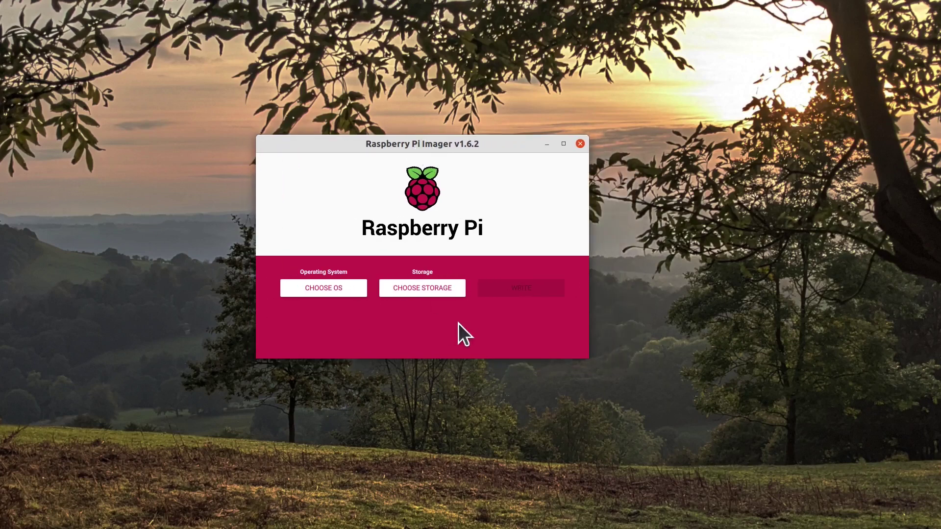
Step: Select Raspberry Pi OS (64-bit) from the Raspberry Pi OS (other) list
click(355, 289)
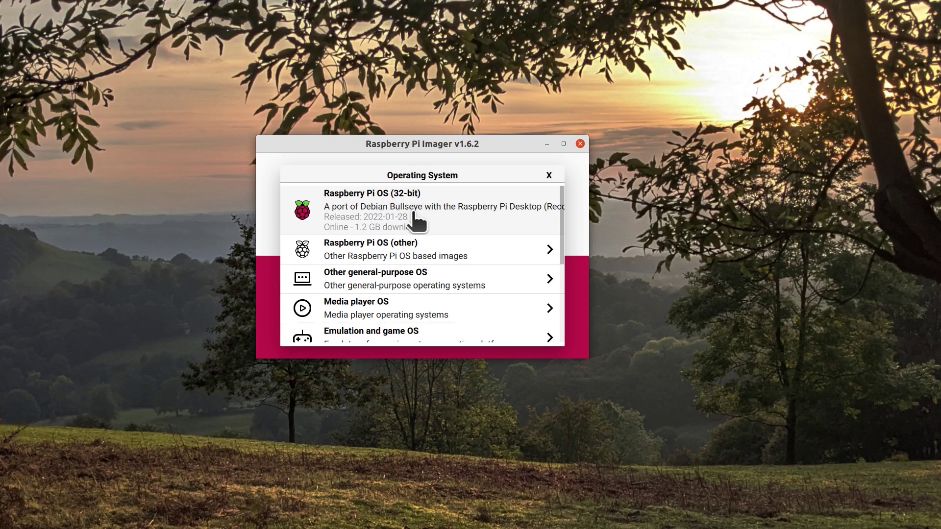
click(400, 252)
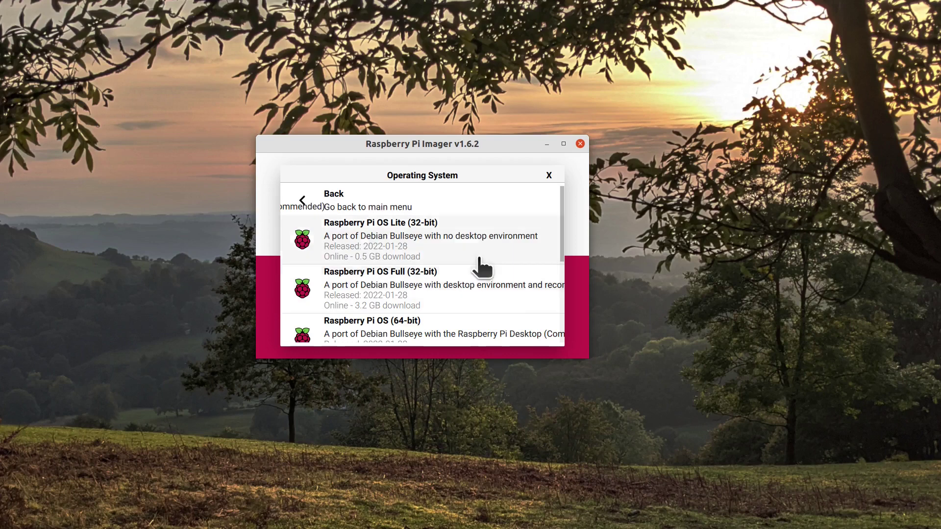
scroll(483, 265, down, 2)
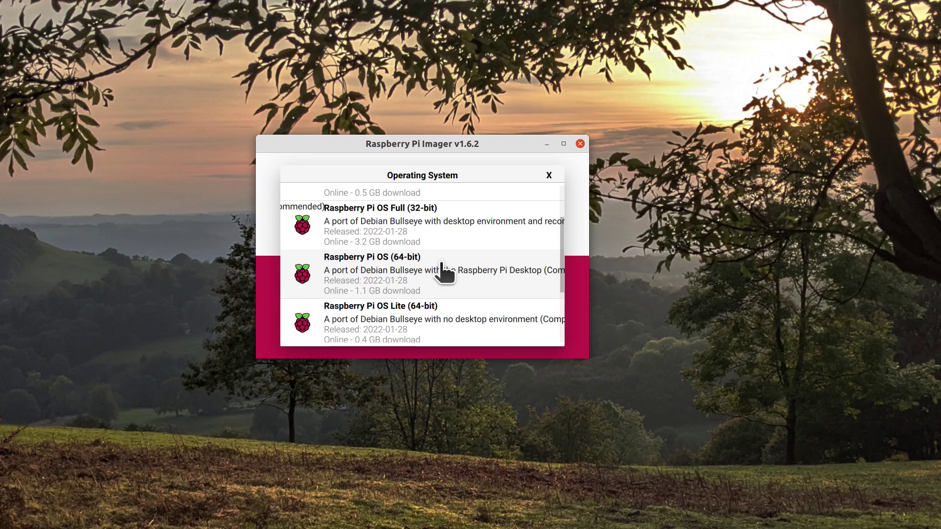
scroll(444, 271, down, 2)
scroll(456, 255, down, 1)
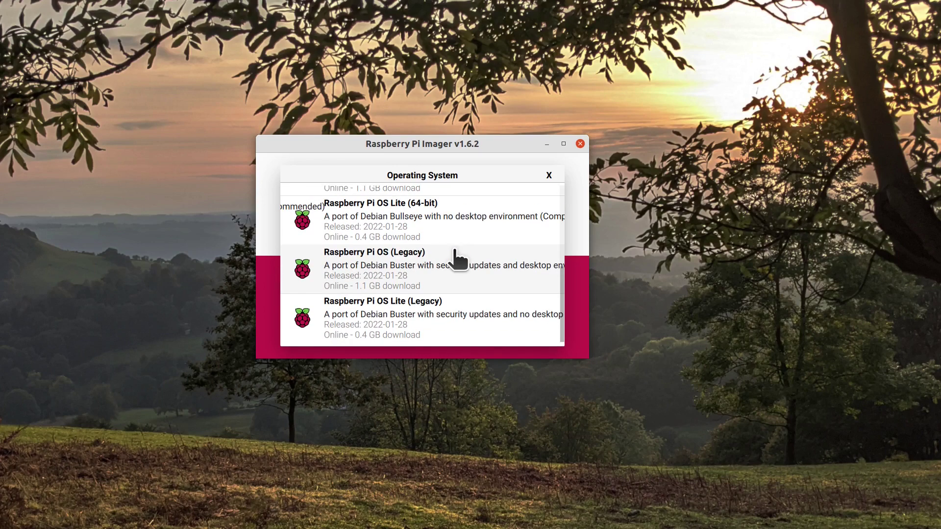
scroll(456, 256, up, 2)
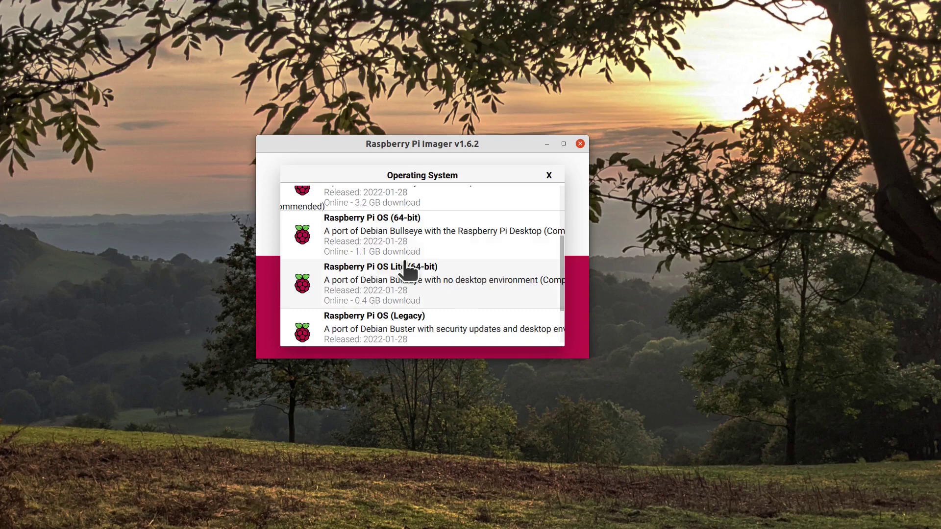
click(403, 235)
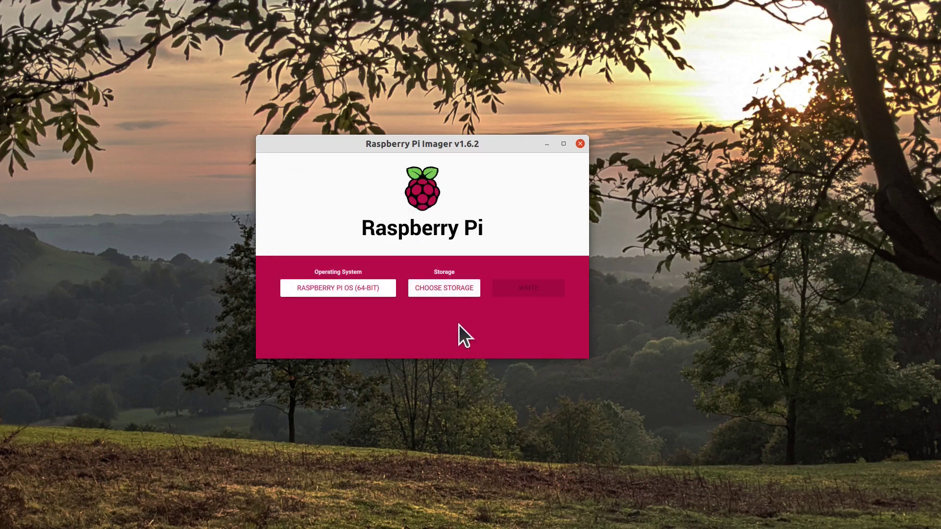
click(460, 288)
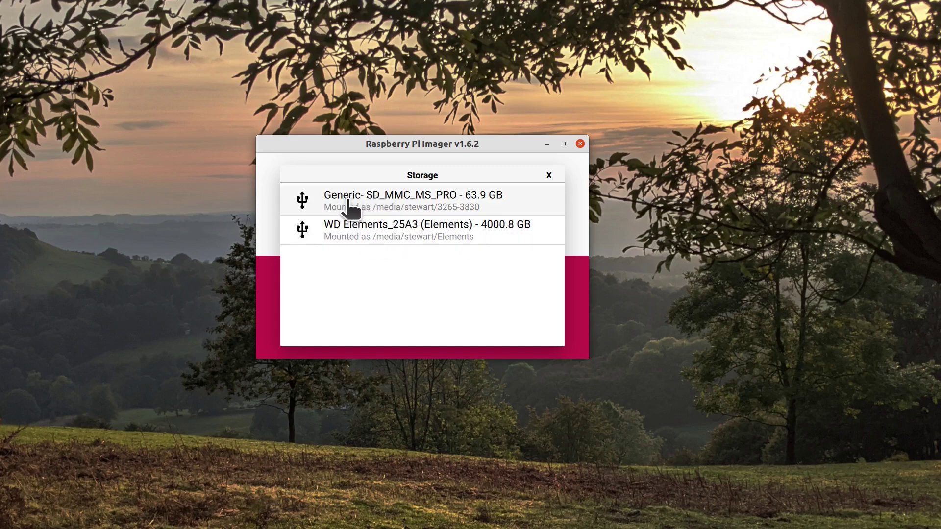
Step: Pick the Generic SD_MMC_MS_PRO 63.9 GB card as storage and start the write
click(466, 201)
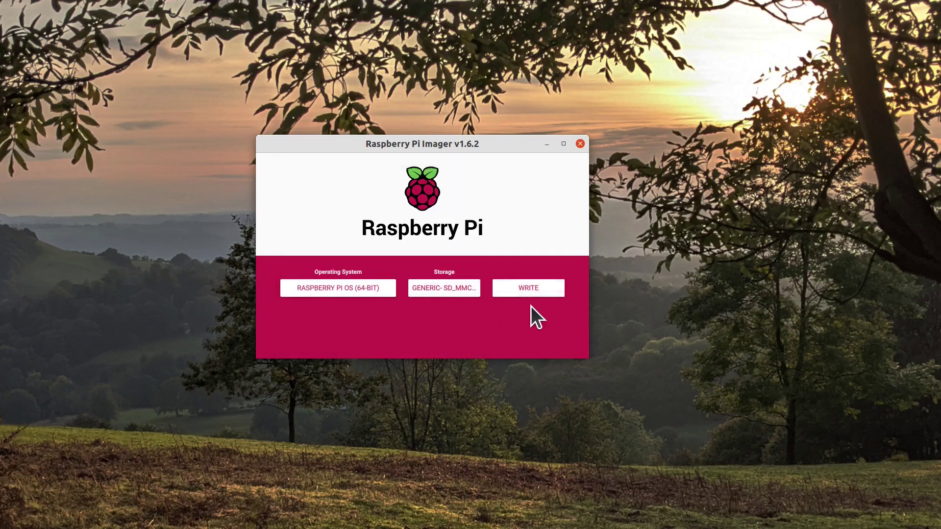
click(531, 287)
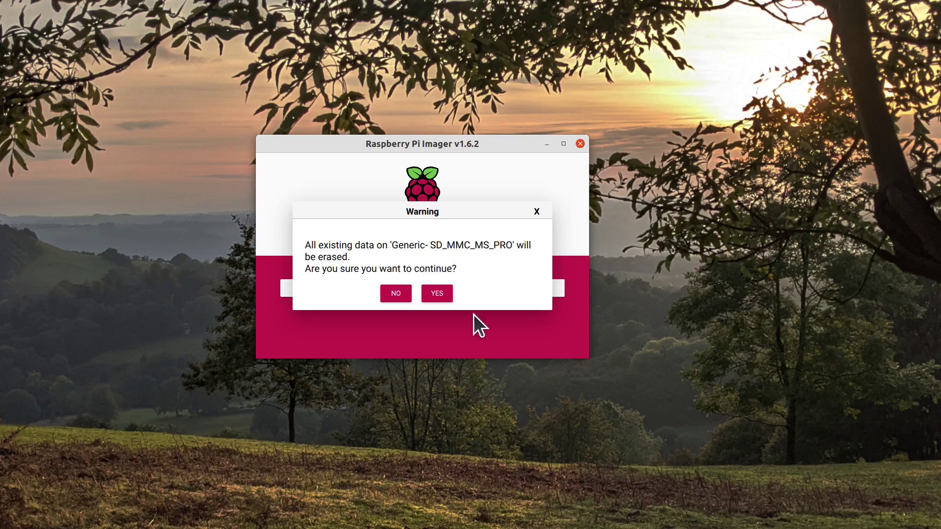
Step: Confirm erasing the card, authenticate, and acknowledge the successful Raspberry Pi OS (64-bit) write
click(437, 294)
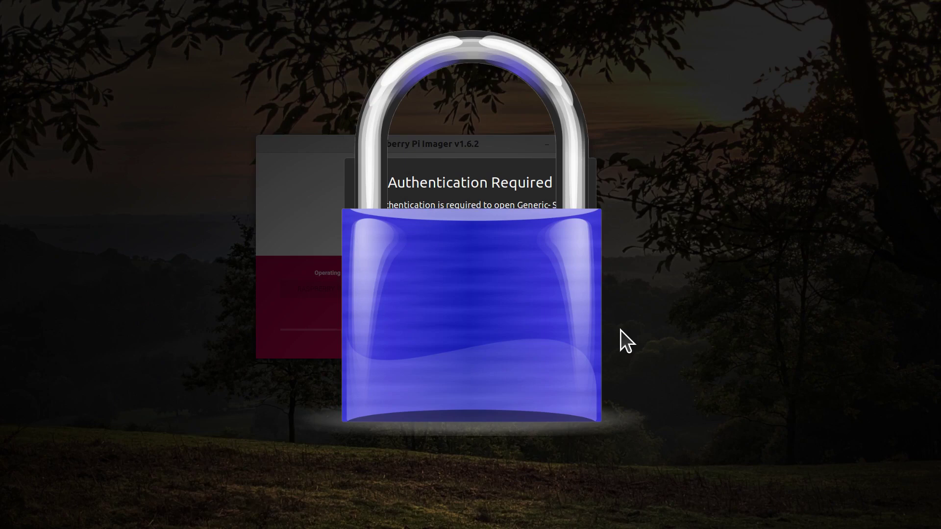
key(Return)
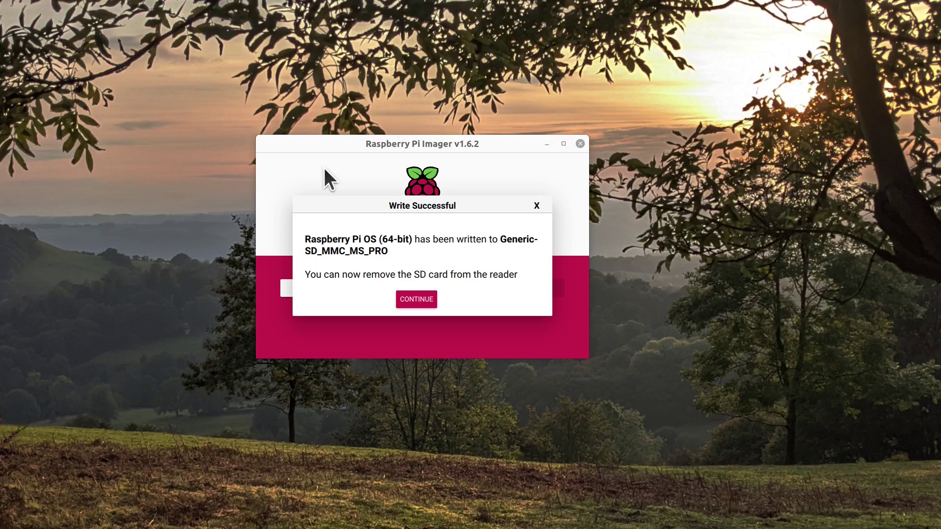
click(427, 300)
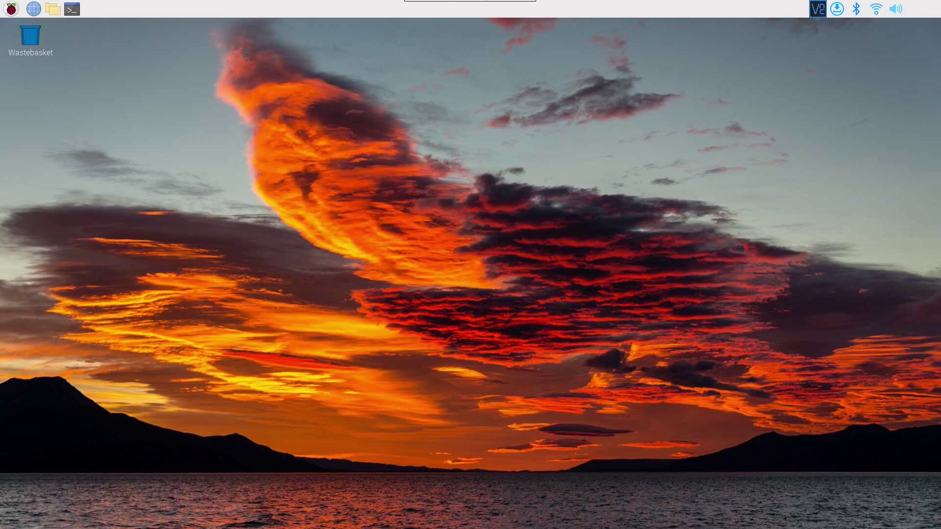
Step: View the VNC Server tray menu on the booted desktop, then dismiss it
click(821, 13)
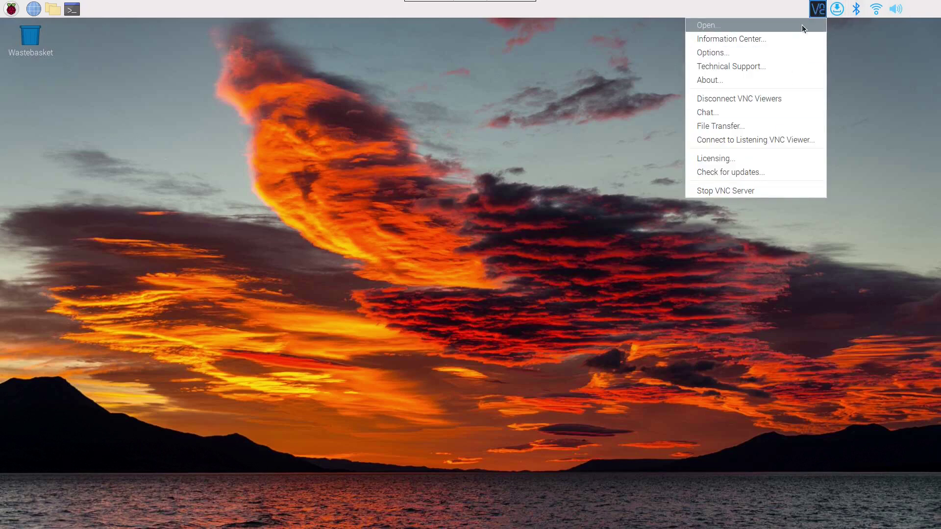
click(484, 352)
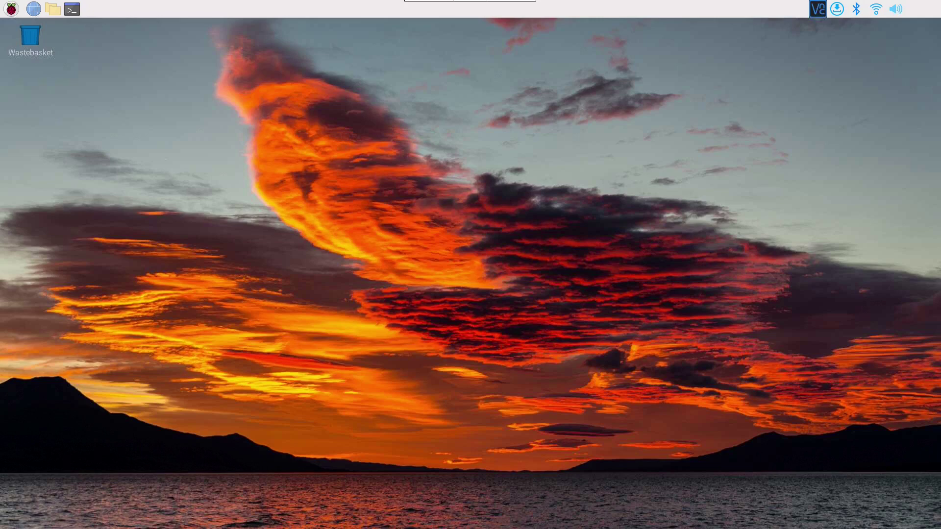
Step: Browse the applications menu twice, closing it each time without launching anything
click(12, 11)
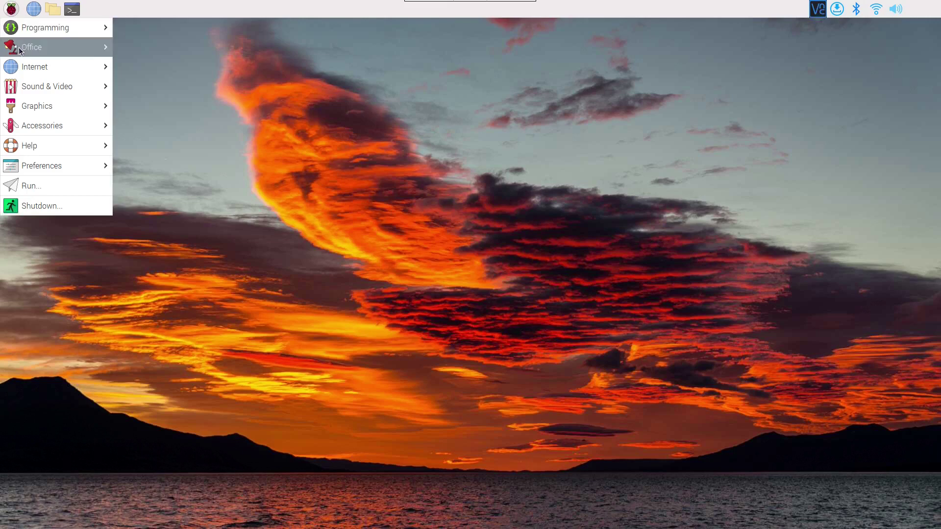
mouse_move(20, 50)
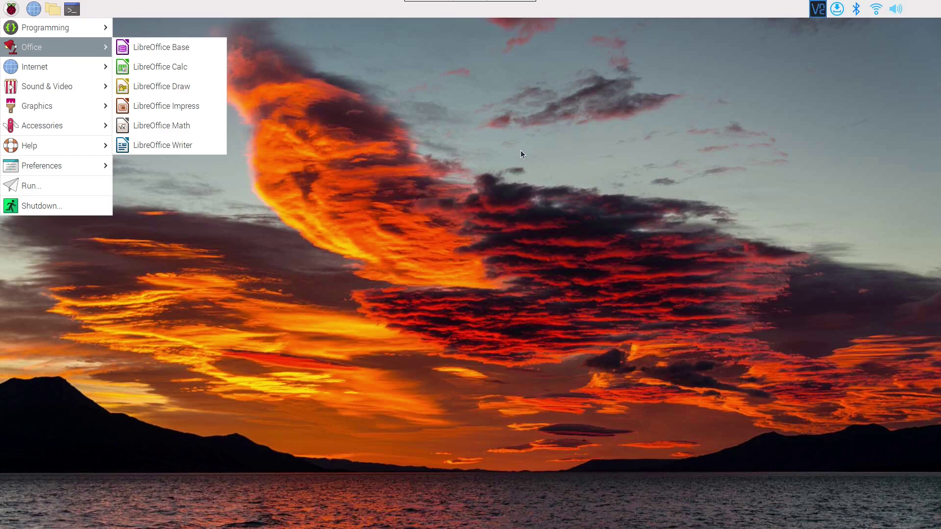
click(464, 152)
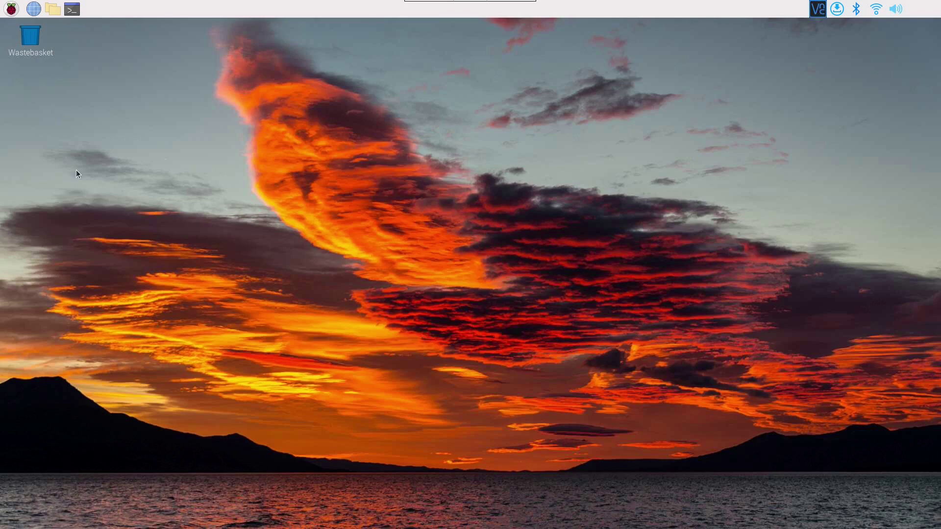
click(11, 7)
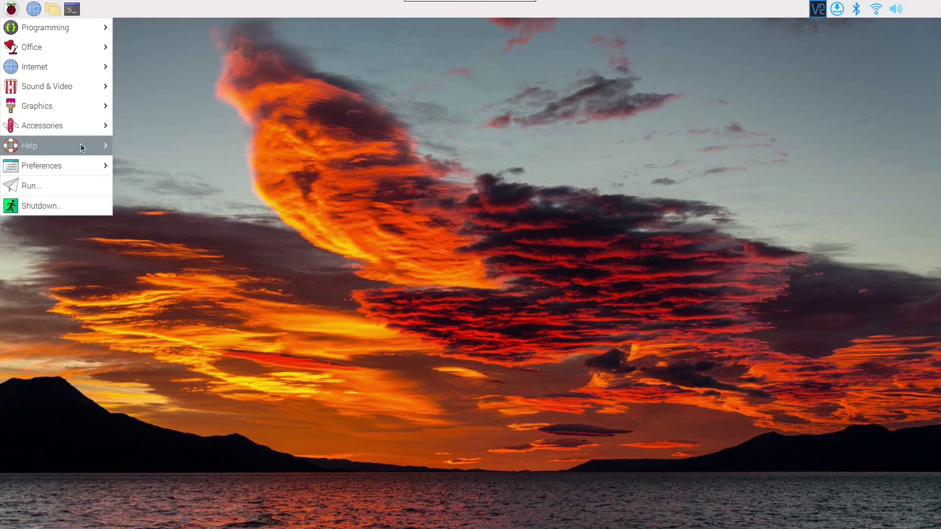
mouse_move(80, 129)
mouse_move(80, 112)
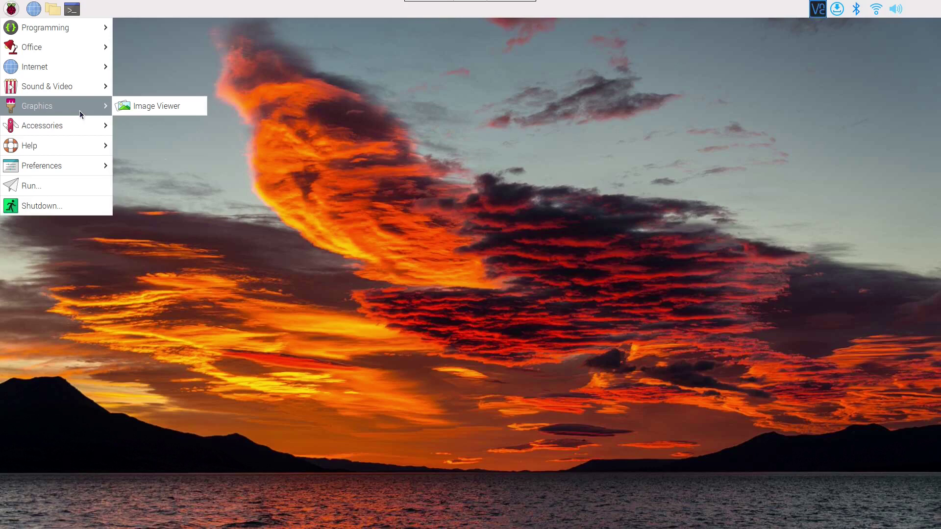
mouse_move(58, 167)
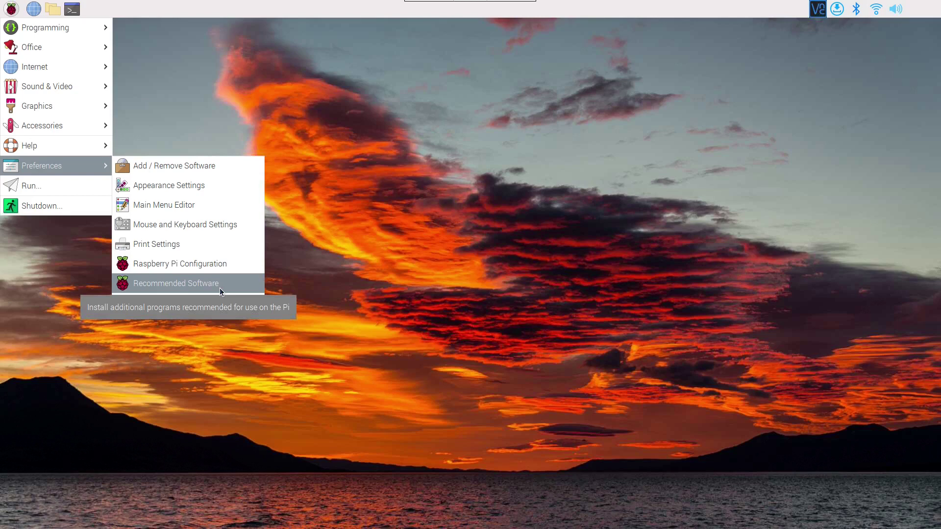
click(523, 241)
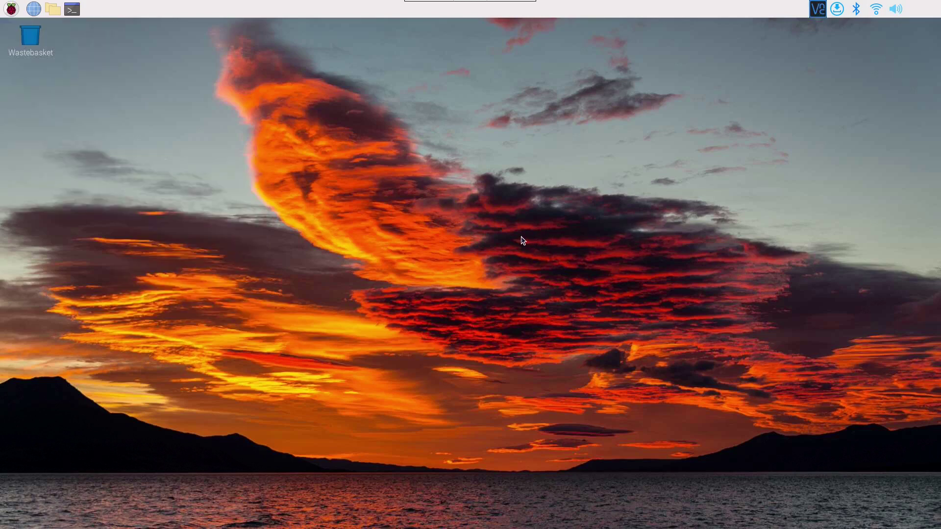
Step: Launch LibreOffice Writer from the Office section of the applications menu
click(11, 9)
mouse_move(20, 68)
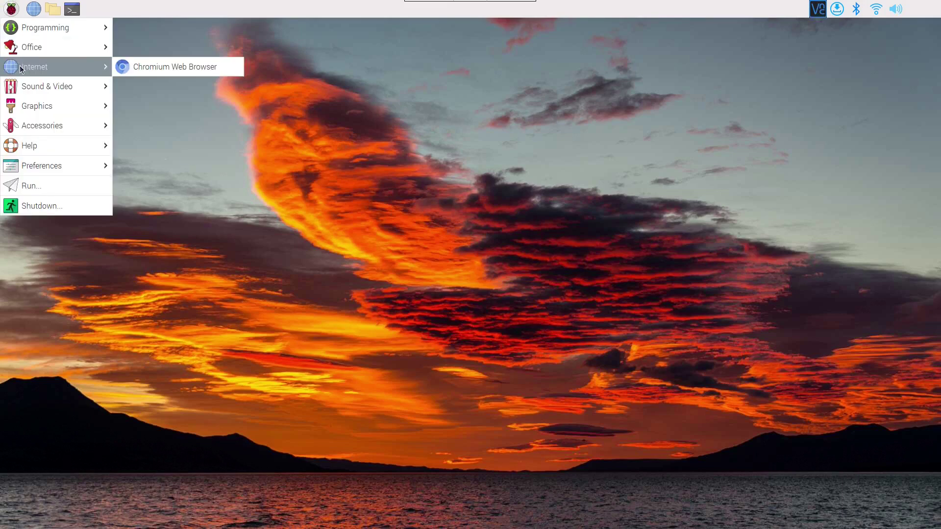
mouse_move(29, 48)
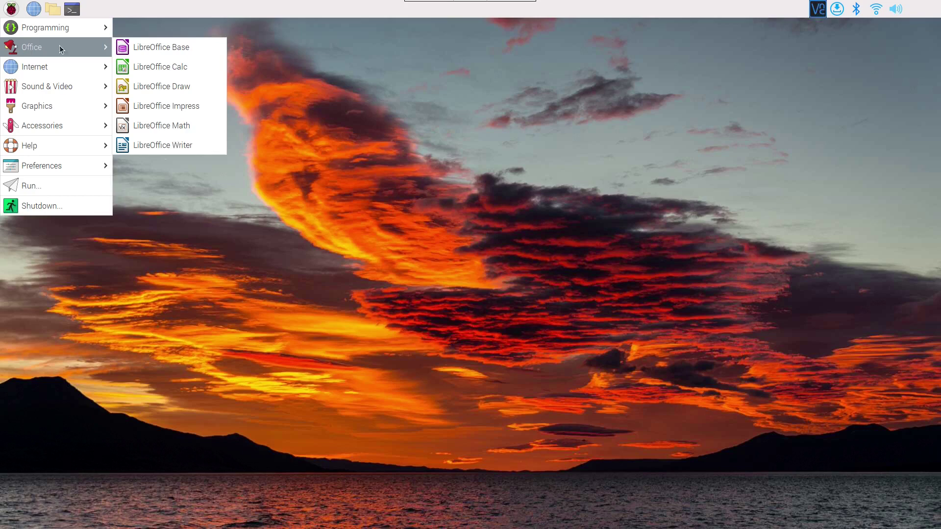
click(207, 145)
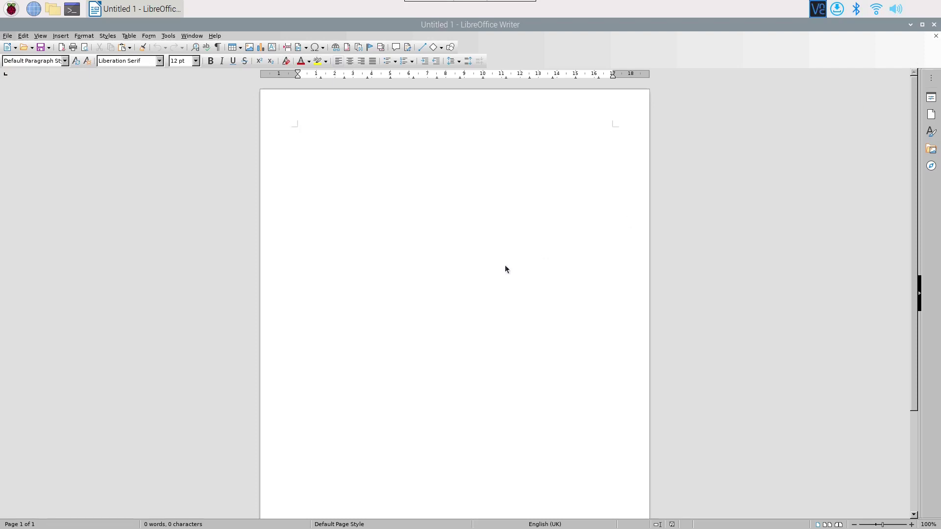
Step: Quit Writer's empty Untitled 1 document with Ctrl+Q, returning to the desktop
key(ctrl+q)
click(12, 14)
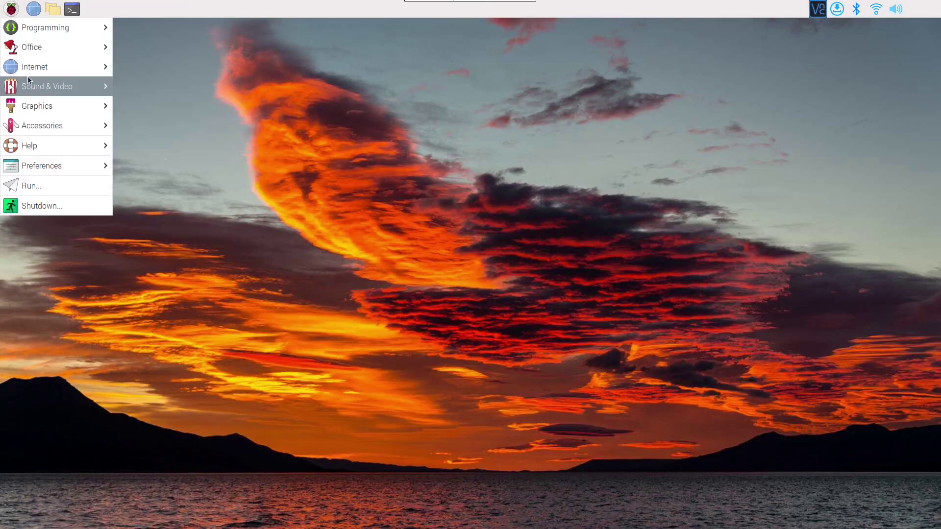
Step: Launch Chromium from the Internet menu and load netflix.com
mouse_move(74, 66)
click(165, 68)
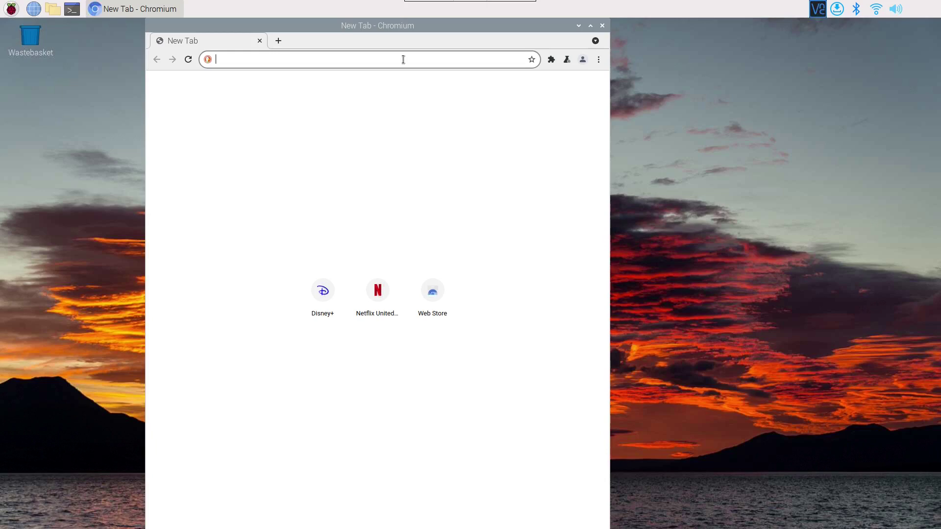
text(netflix.co)
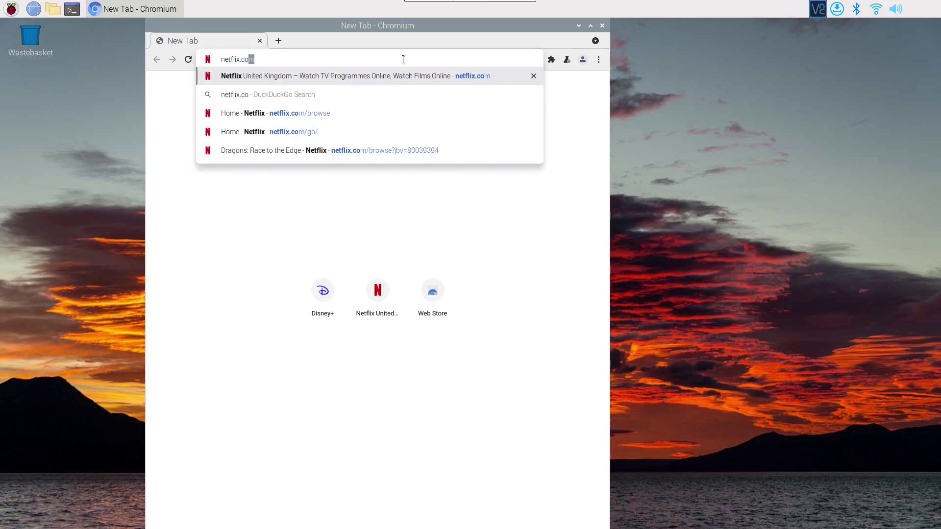
key(Return)
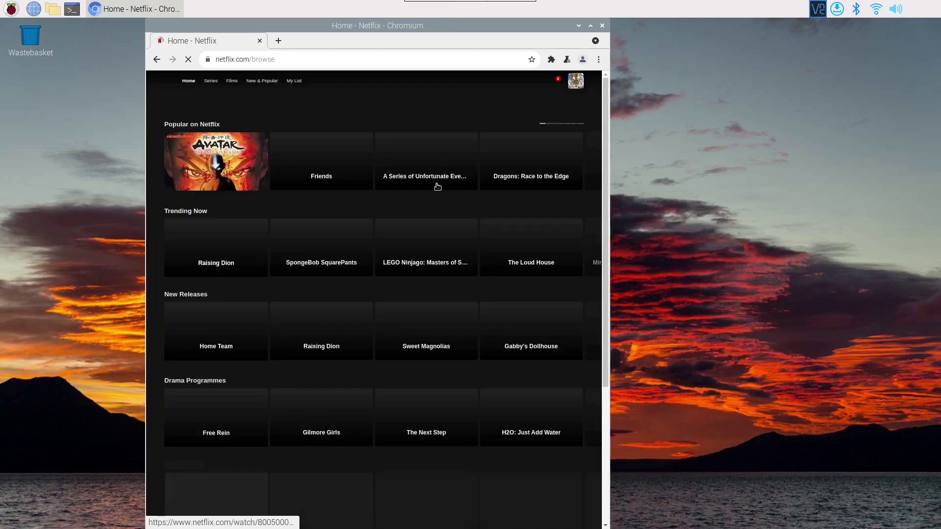
Step: Try playing Dragons: Race to the Edge, then close Chromium after the C7701-1003 error
click(533, 171)
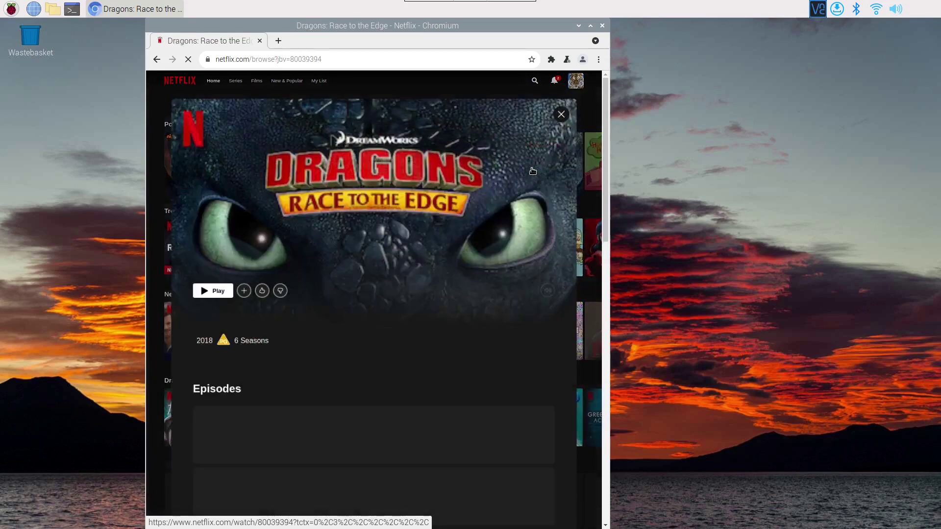
click(205, 296)
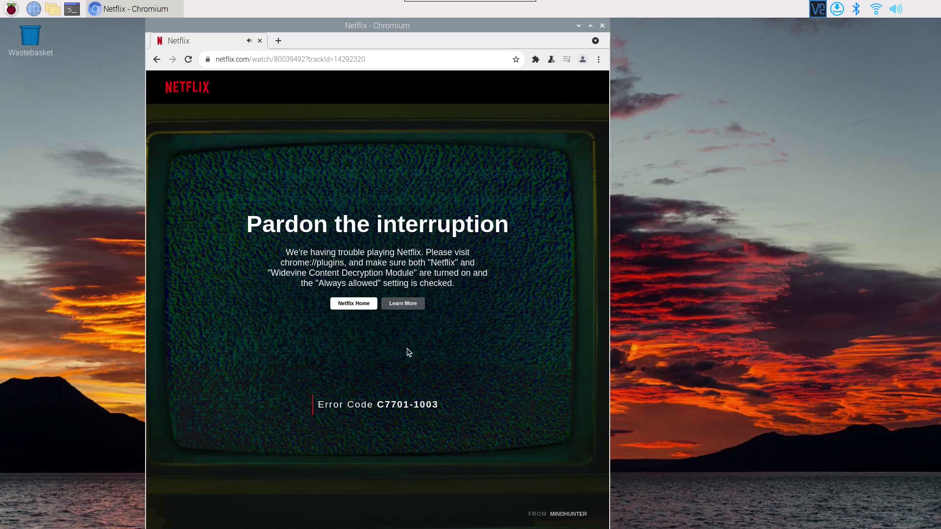
click(603, 26)
Step: Run 'sudo apt install chromium-browser:armhf libwidevinecdm0' in a new terminal
key(ctrl+alt+t)
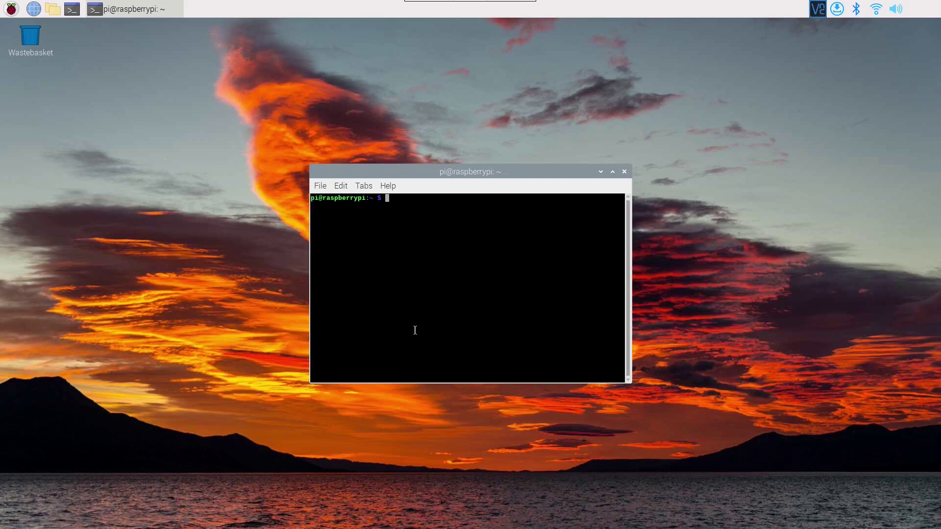
text(sudo ap)
text(t install chro)
text(m)
text(ium-borw)
key(BackSpace)
key(BackSpace)
key(BackSpace)
text(ro)
text(er:arm)
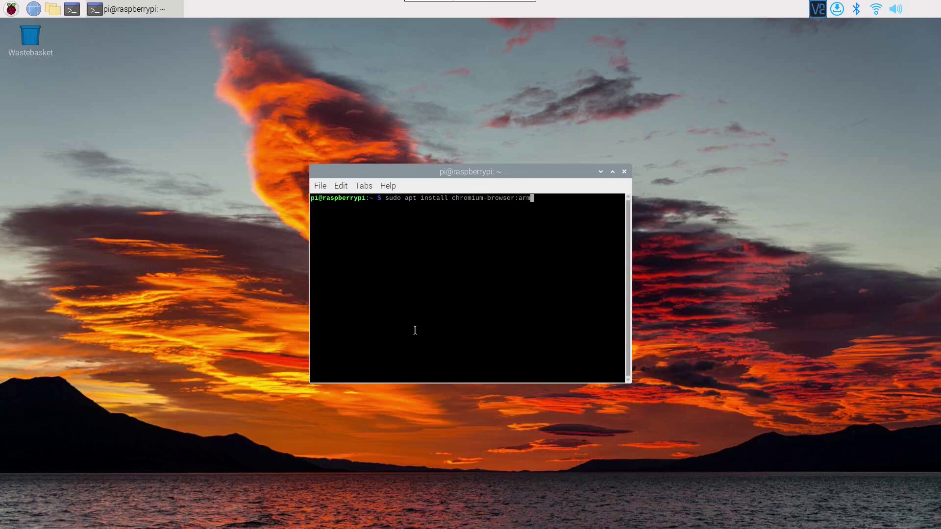
text(hf libwidevinecmd)
key(BackSpace)
key(BackSpace)
text(dm0)
key(Return)
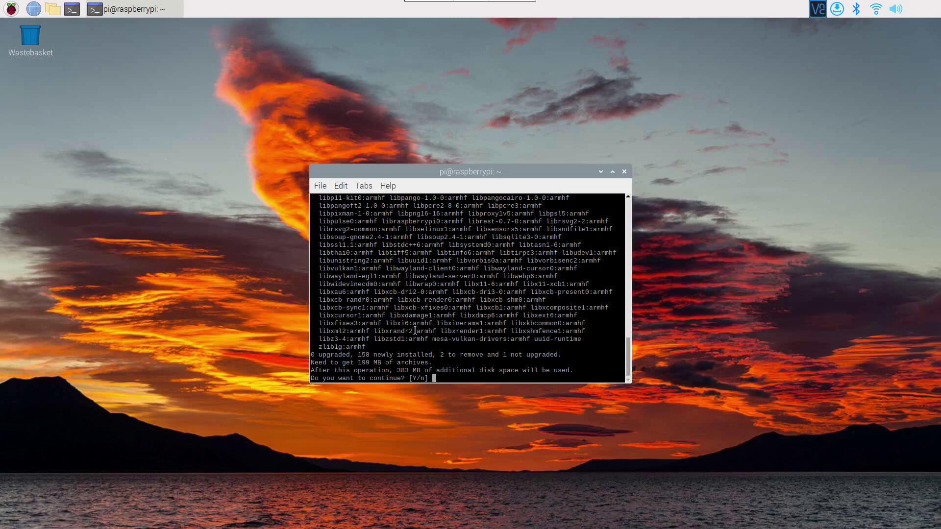
Step: Confirm the installation with y, then close the terminal once it finishes
text(y)
key(Return)
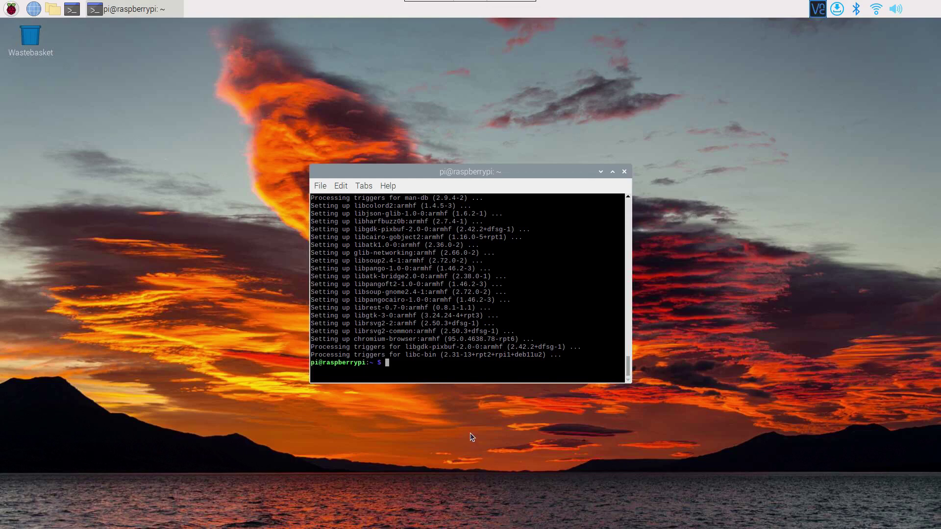
click(623, 172)
Step: Relaunch Chromium and play Dragons: Race to the Edge on Netflix, now without the Widevine error
click(12, 9)
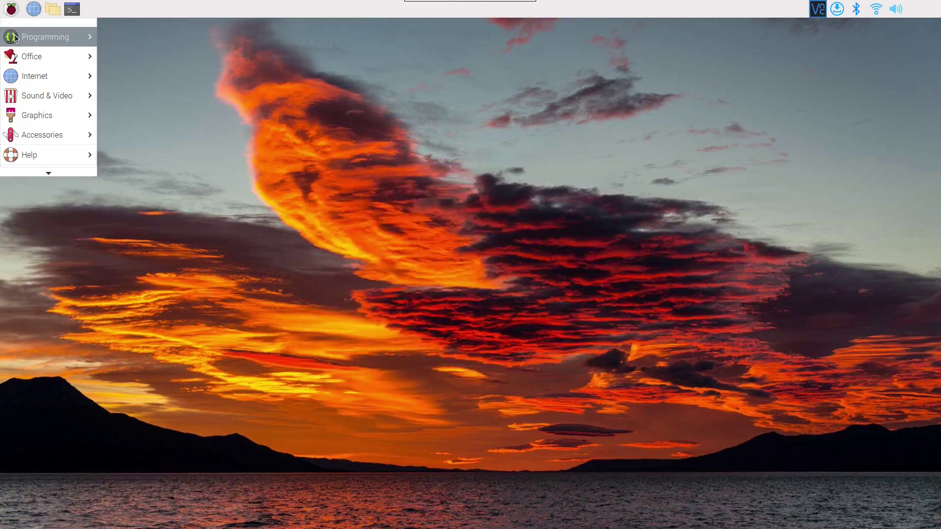
mouse_move(18, 74)
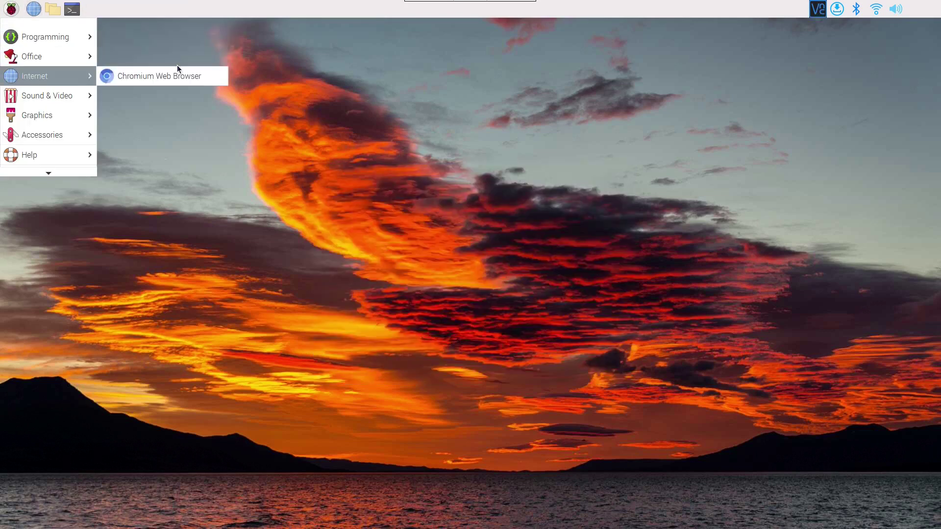
click(171, 81)
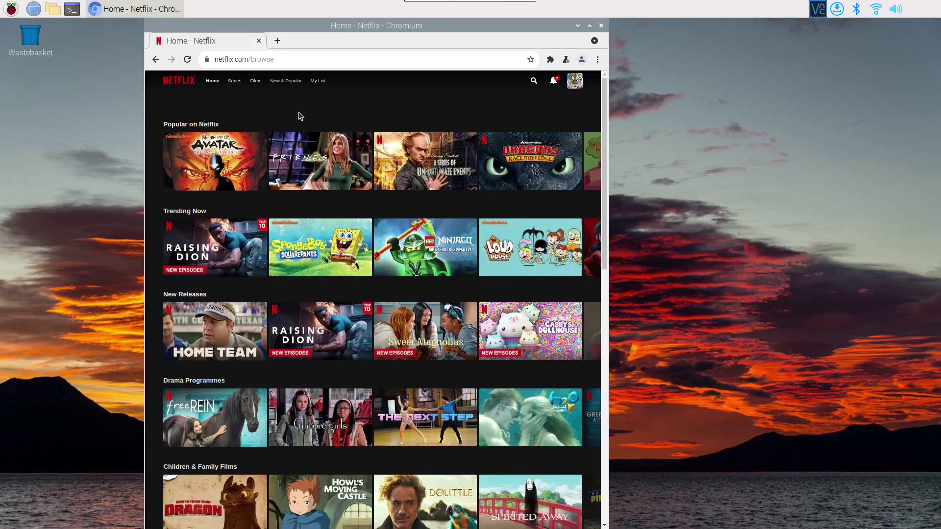
click(538, 169)
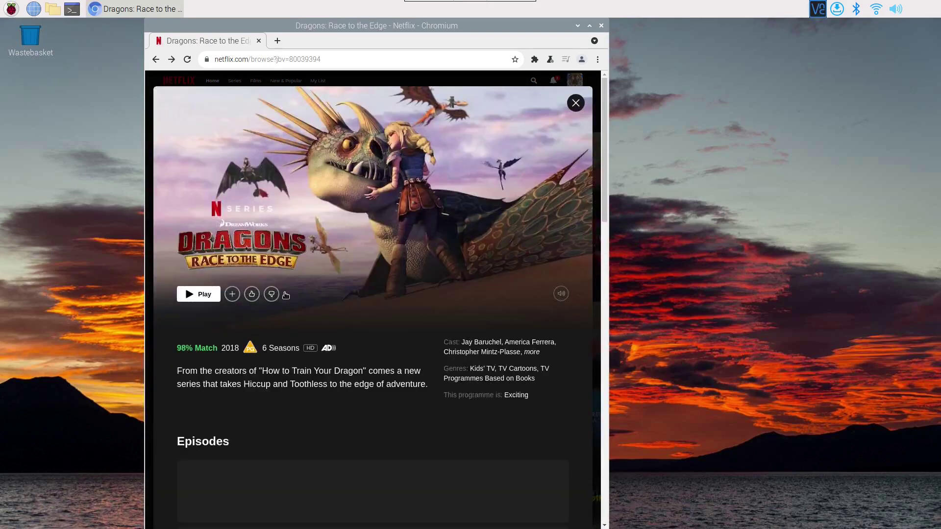
click(212, 300)
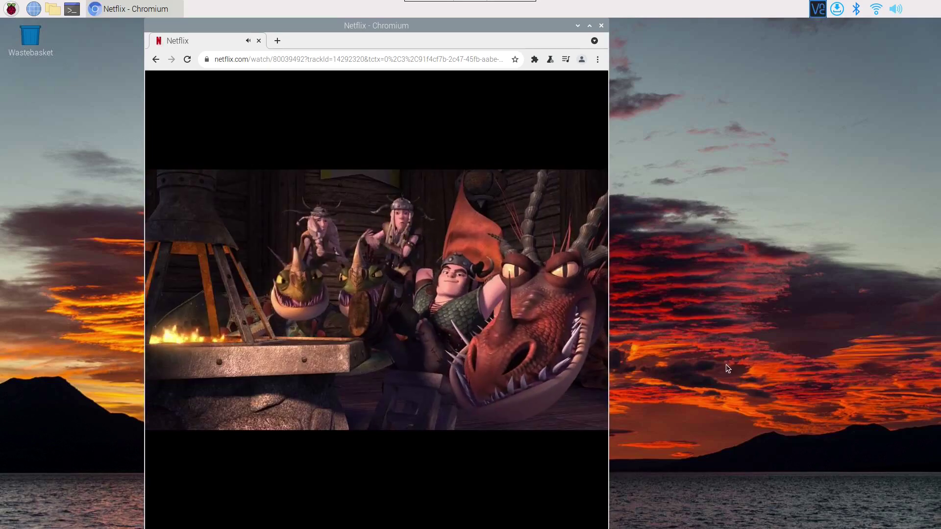
mouse_move(353, 446)
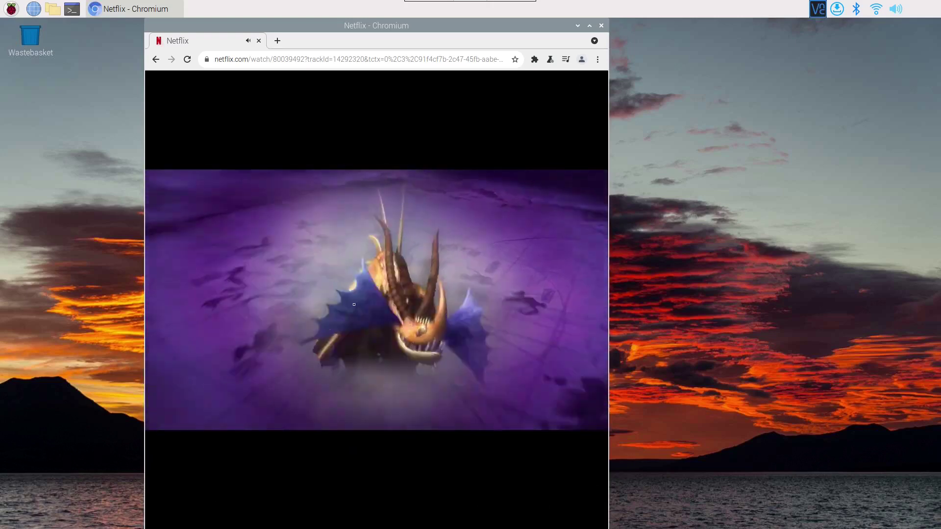
mouse_move(501, 299)
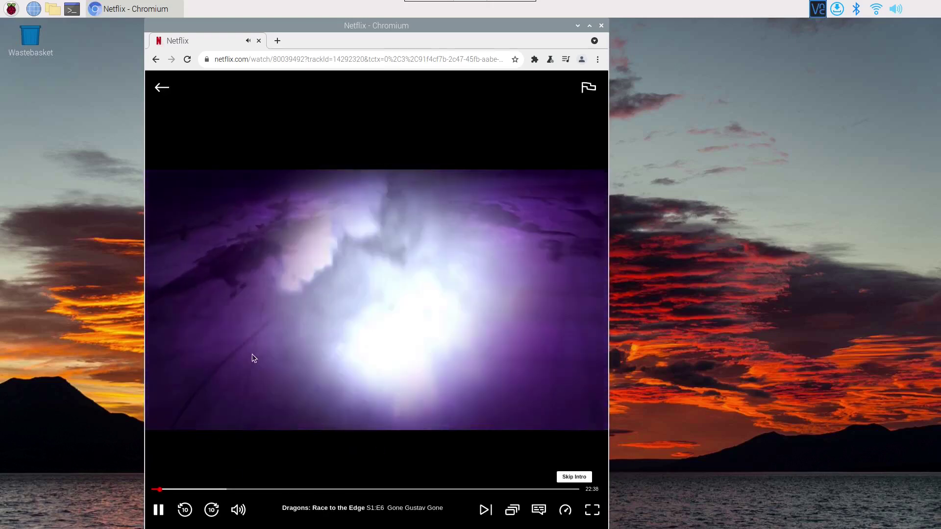